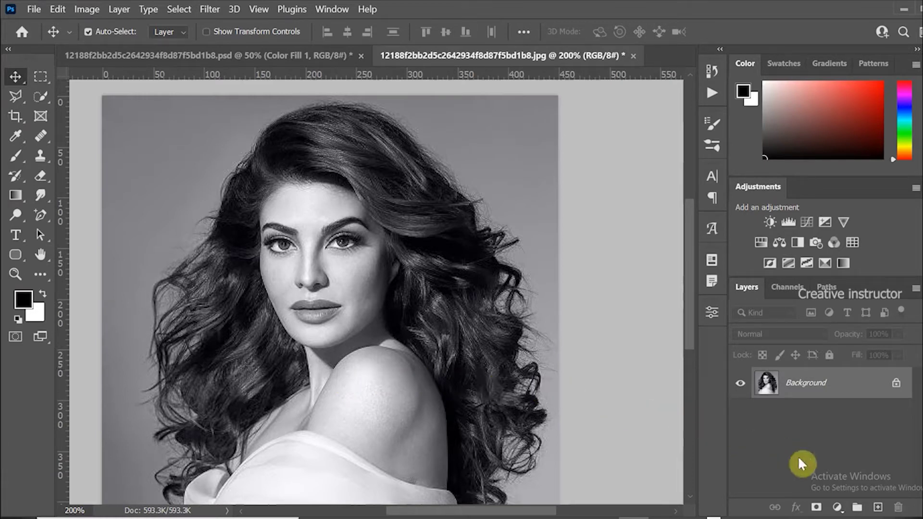
# Add a tan Solid Color fill layer set to C 11, M 33, Y 47, K 0
pyautogui.click(836, 508)
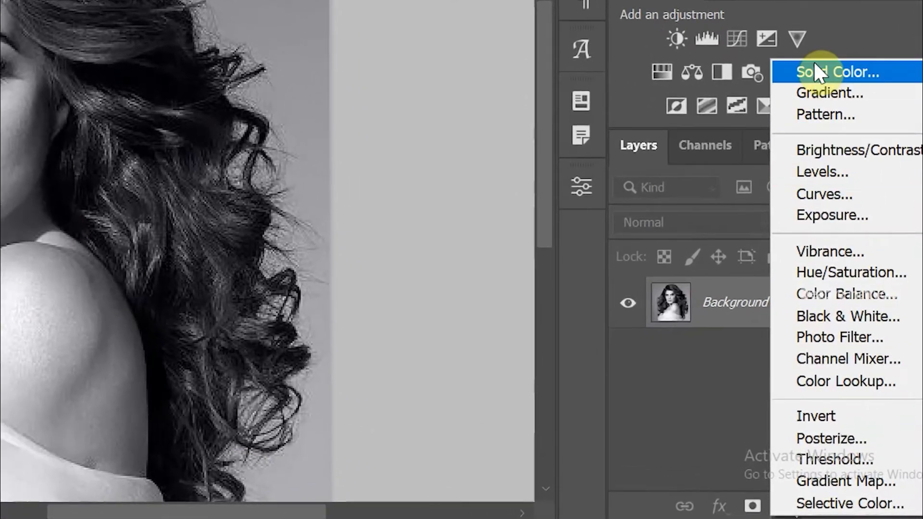
pyautogui.click(813, 61)
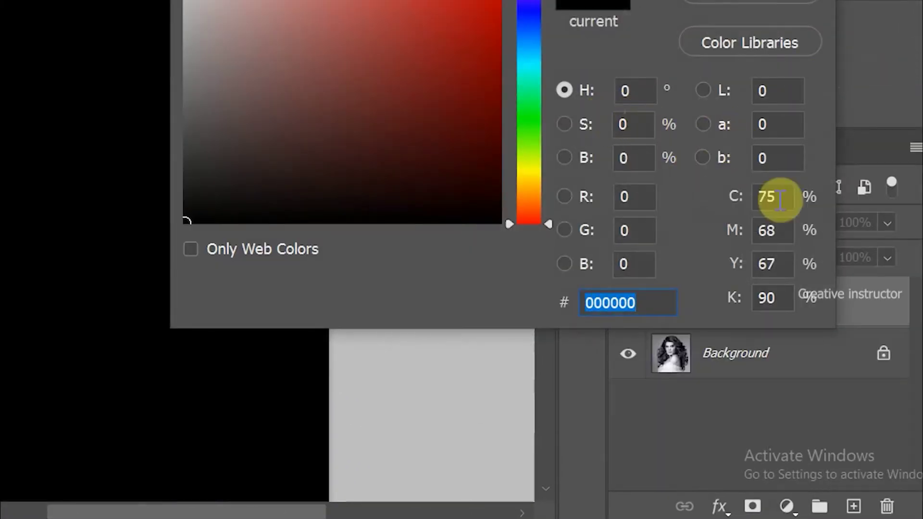
pyautogui.click(784, 196)
pyautogui.write('11')
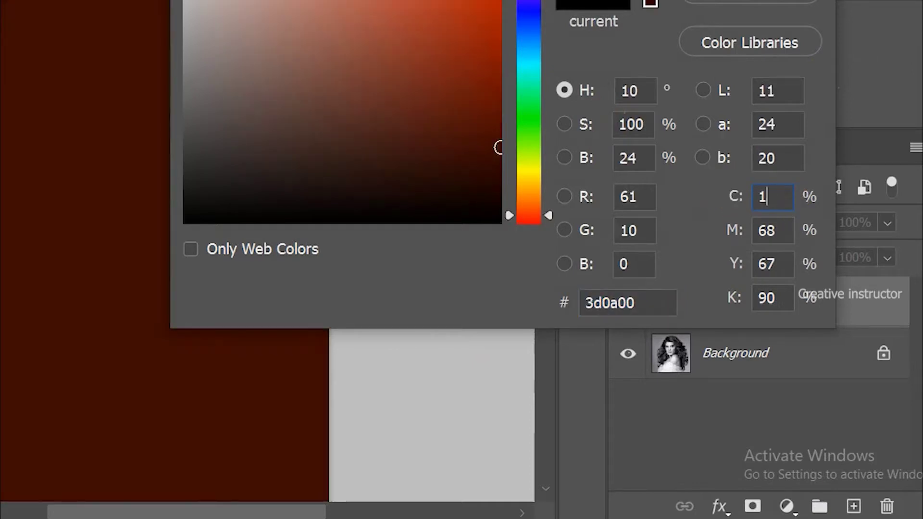
pyautogui.click(775, 232)
pyautogui.write('33')
pyautogui.moveTo(735, 263); pyautogui.dragTo(746, 268)
pyautogui.doubleClick(772, 298)
pyautogui.write('0')
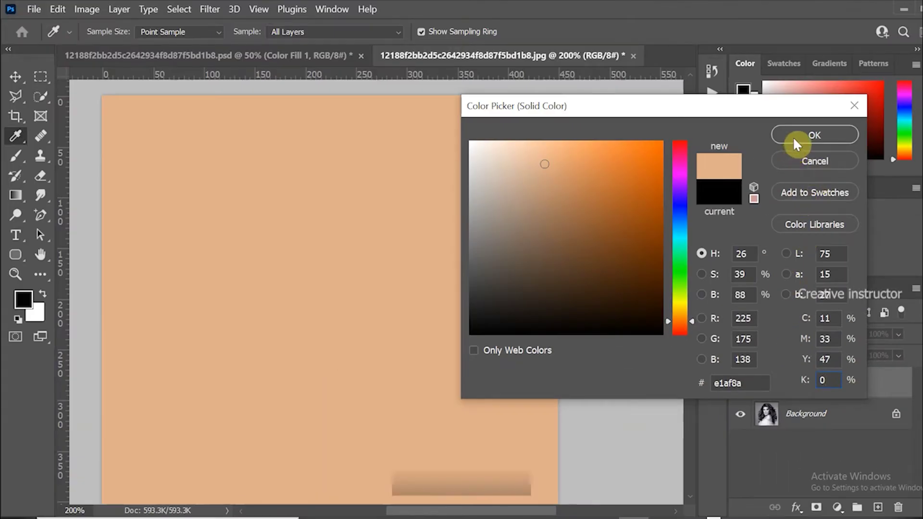
pyautogui.click(792, 139)
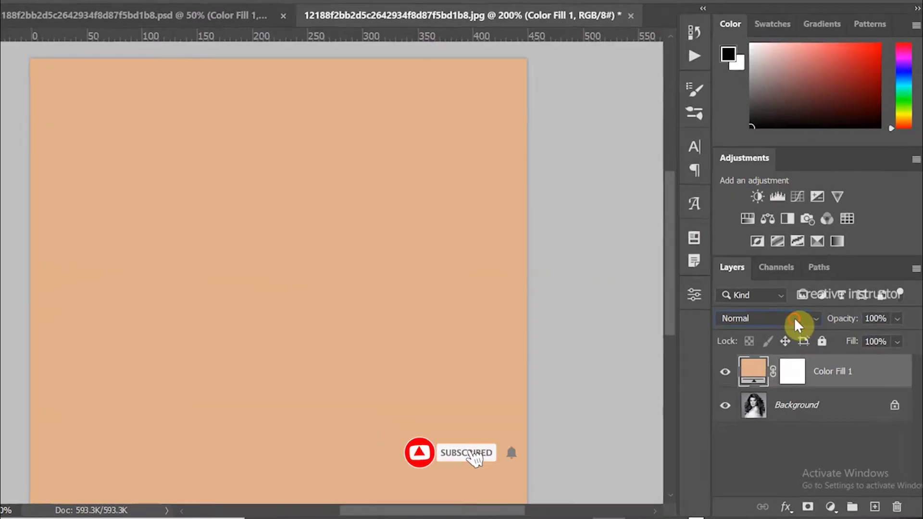
# Switch Color Fill 1 to Color blend mode and invert its mask to hide the tint
pyautogui.click(793, 318)
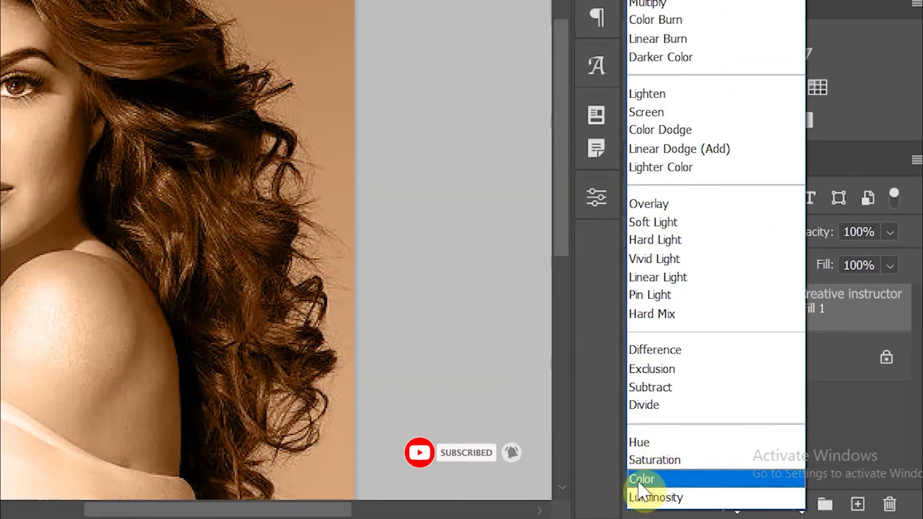
pyautogui.click(641, 479)
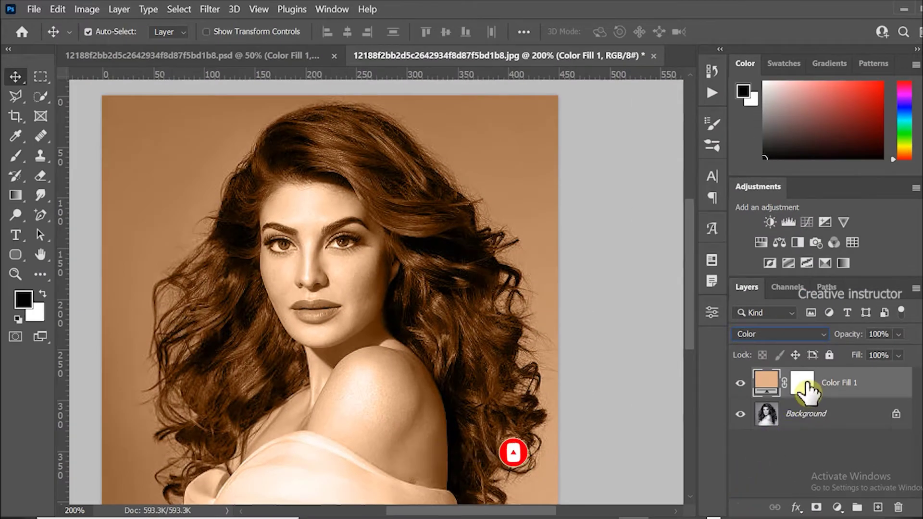
pyautogui.click(802, 383)
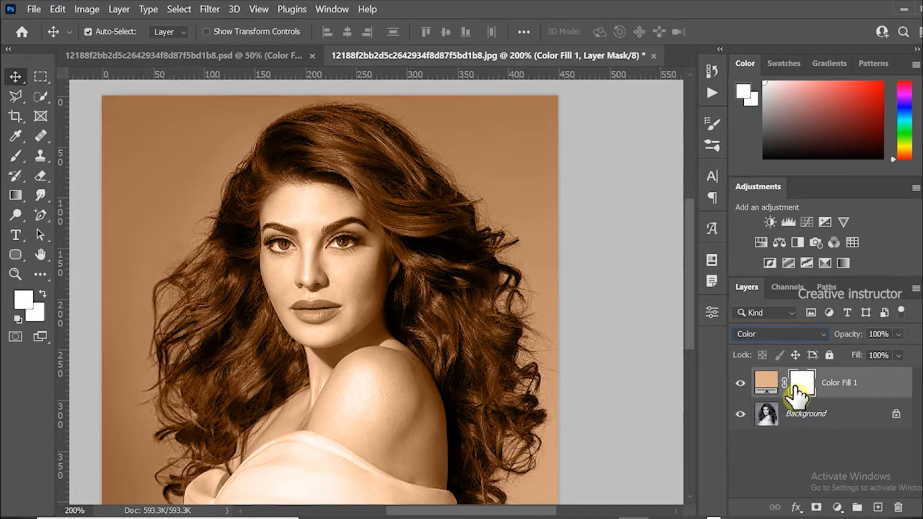
pyautogui.click(87, 9)
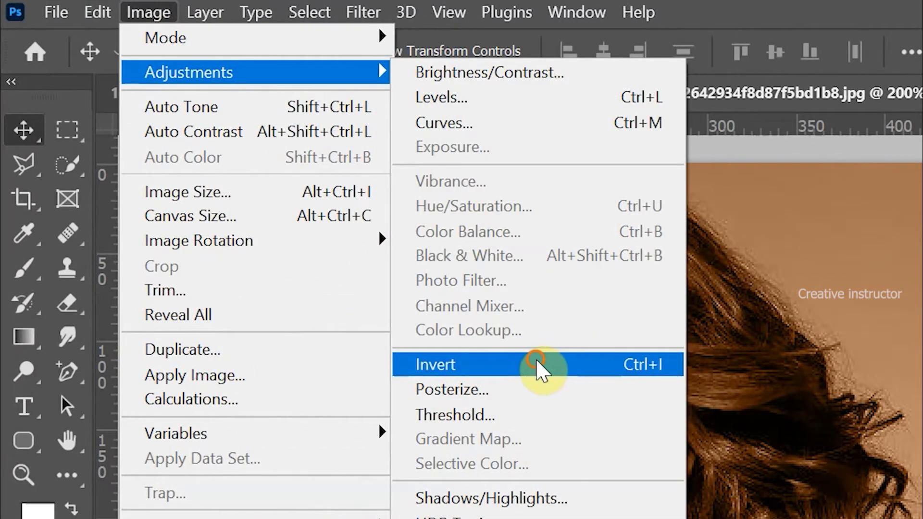
pyautogui.click(538, 366)
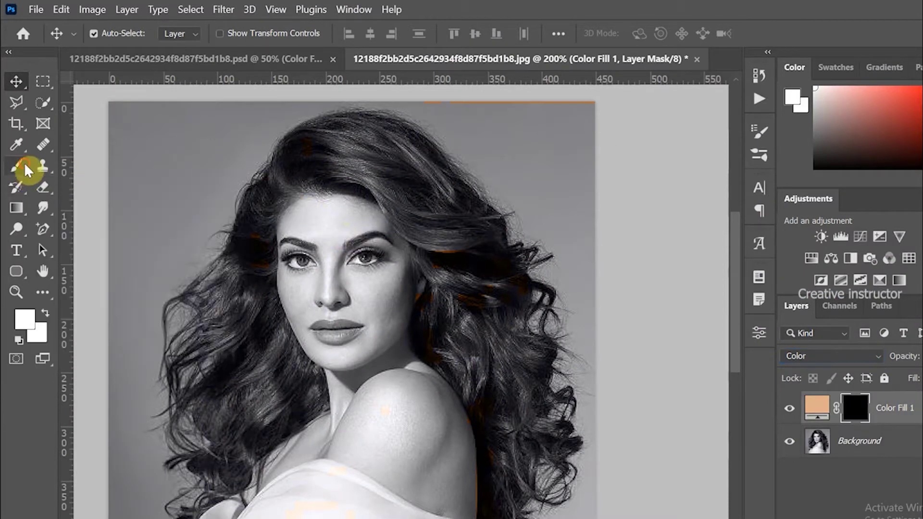
pyautogui.click(24, 165)
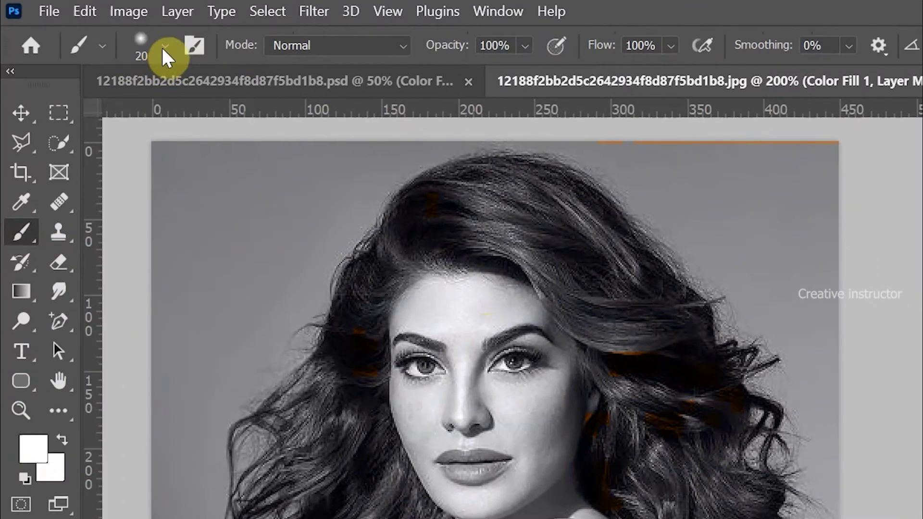
# Set the brush hardness to 0% for a fully soft edge
pyautogui.click(102, 33)
pyautogui.click(237, 145)
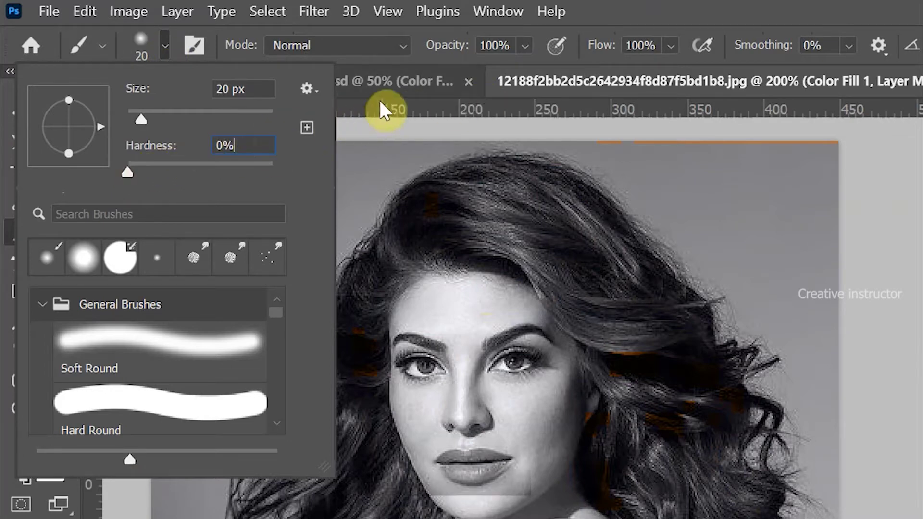
pyautogui.click(379, 101)
# Paint the tan tint back onto the forehead, neck, shoulder and cheek, shrinking the brush for detail
pyautogui.moveTo(430, 309)
pyautogui.mouseDown()
pyautogui.moveTo(475, 346)
pyautogui.moveTo(467, 311)
pyautogui.mouseUp()
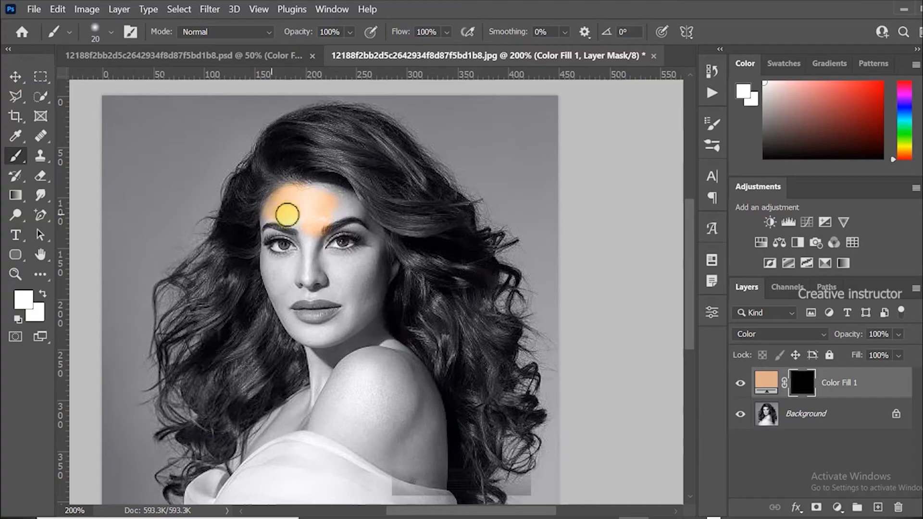
pyautogui.moveTo(288, 213)
pyautogui.mouseDown()
pyautogui.moveTo(325, 195)
pyautogui.moveTo(361, 217)
pyautogui.moveTo(302, 231)
pyautogui.moveTo(310, 263)
pyautogui.moveTo(288, 271)
pyautogui.moveTo(280, 292)
pyautogui.moveTo(371, 245)
pyautogui.moveTo(361, 288)
pyautogui.moveTo(345, 223)
pyautogui.moveTo(259, 231)
pyautogui.moveTo(341, 313)
pyautogui.moveTo(367, 302)
pyautogui.moveTo(390, 270)
pyautogui.moveTo(360, 353)
pyautogui.moveTo(365, 341)
pyautogui.moveTo(339, 346)
pyautogui.mouseUp()
pyautogui.moveTo(324, 310)
pyautogui.mouseDown()
pyautogui.moveTo(311, 382)
pyautogui.moveTo(251, 435)
pyautogui.moveTo(241, 462)
pyautogui.mouseUp()
pyautogui.moveTo(407, 349)
pyautogui.mouseDown()
pyautogui.moveTo(436, 393)
pyautogui.moveTo(443, 472)
pyautogui.moveTo(404, 475)
pyautogui.moveTo(325, 433)
pyautogui.moveTo(360, 379)
pyautogui.moveTo(415, 392)
pyautogui.moveTo(406, 455)
pyautogui.moveTo(369, 414)
pyautogui.moveTo(372, 384)
pyautogui.moveTo(342, 408)
pyautogui.moveTo(280, 426)
pyautogui.mouseUp()
pyautogui.moveTo(335, 266); pyautogui.dragTo(356, 281)
pyautogui.press('space')
pyautogui.moveTo(389, 318); pyautogui.dragTo(424, 303)
pyautogui.scroll(2, 401, 281)
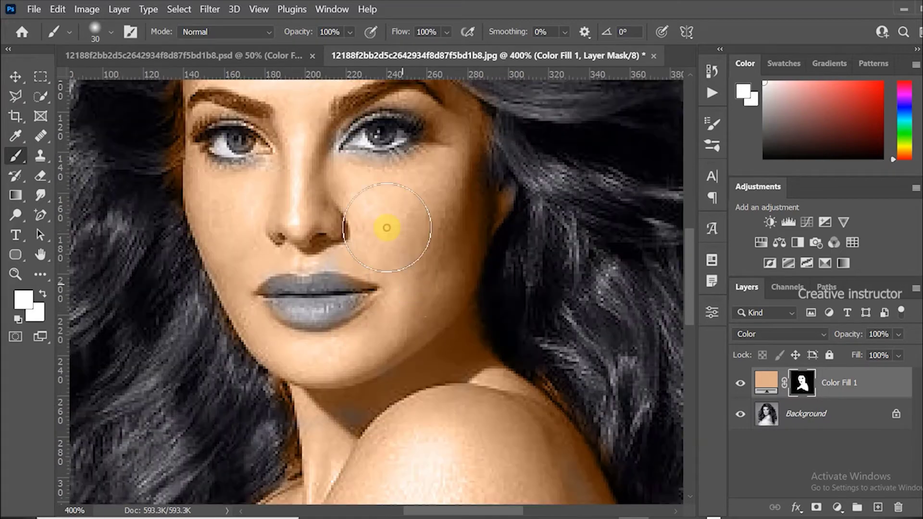
pyautogui.scroll(1, 401, 292)
pyautogui.press('[')
pyautogui.press('[')
pyautogui.press('[')
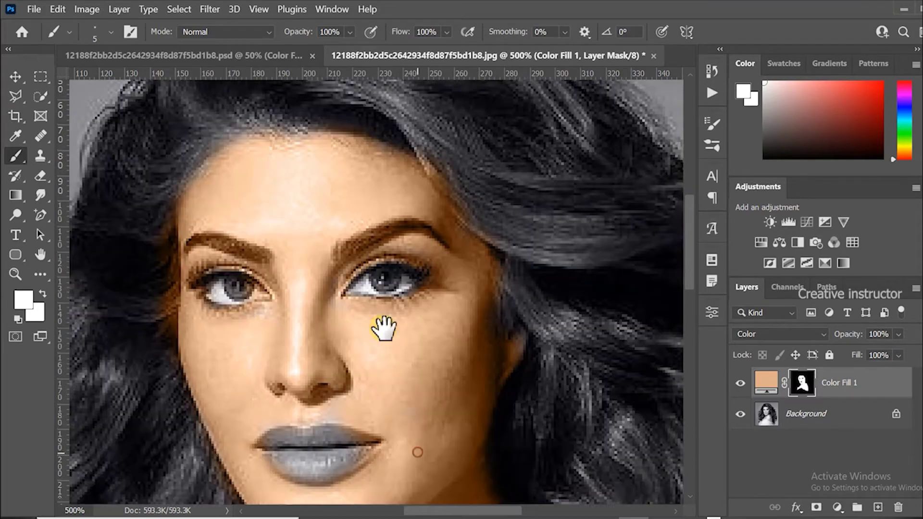
pyautogui.moveTo(414, 420); pyautogui.dragTo(404, 365)
# Set the foreground painting colour to black and return to the Brush tool
pyautogui.click(24, 298)
pyautogui.click(444, 339)
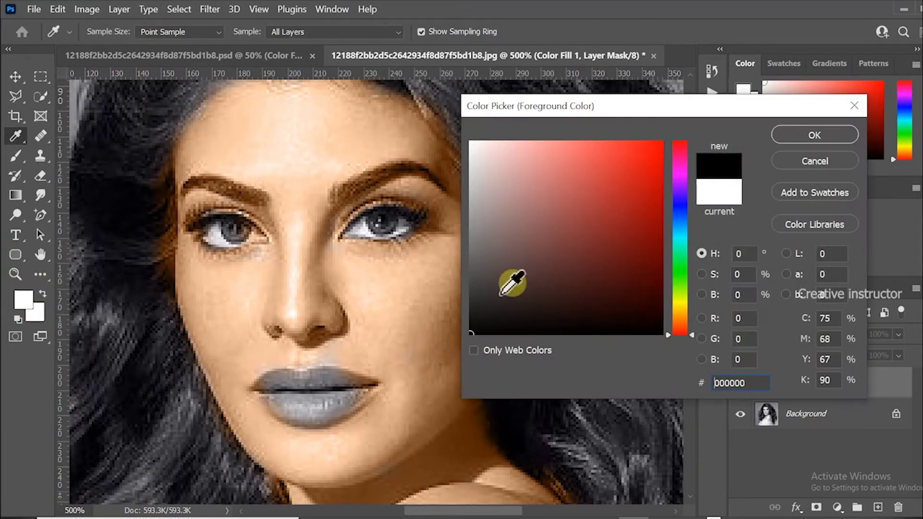
pyautogui.click(805, 137)
pyautogui.press('b')
# Paint out the tan tint over both eyes and the eyebrows, then zoom out
pyautogui.moveTo(365, 227); pyautogui.dragTo(425, 224)
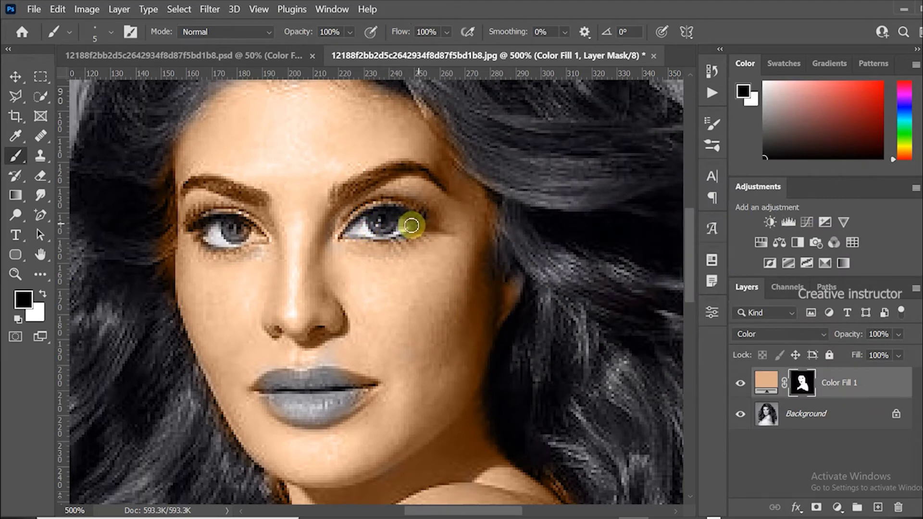
pyautogui.moveTo(237, 236); pyautogui.dragTo(198, 233)
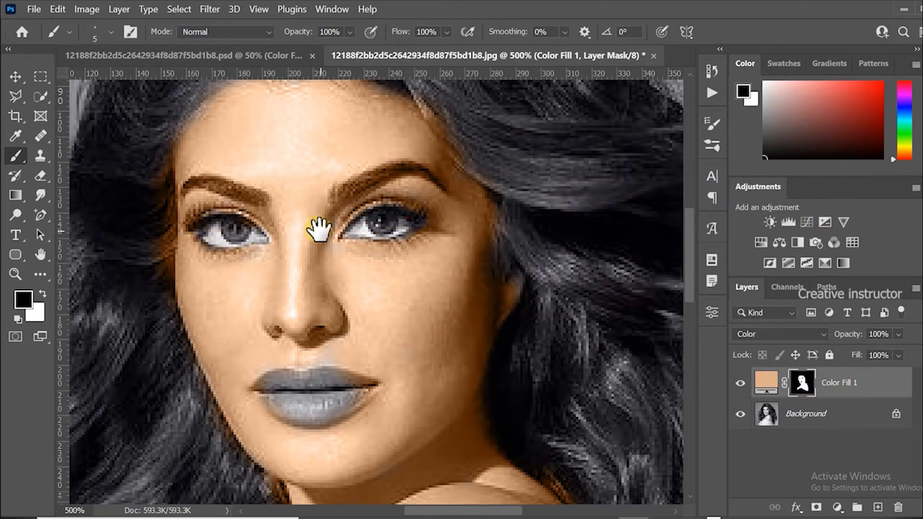
pyautogui.press('space')
pyautogui.moveTo(324, 216)
pyautogui.mouseDown()
pyautogui.moveTo(328, 281)
pyautogui.moveTo(369, 245)
pyautogui.moveTo(440, 251)
pyautogui.mouseUp()
pyautogui.moveTo(260, 263); pyautogui.dragTo(203, 250)
pyautogui.press('space')
pyautogui.moveTo(311, 317); pyautogui.dragTo(311, 213)
pyautogui.hotkey('ctrl', '-')
pyautogui.hotkey('ctrl', '-')
pyautogui.hotkey('ctrl', '-')
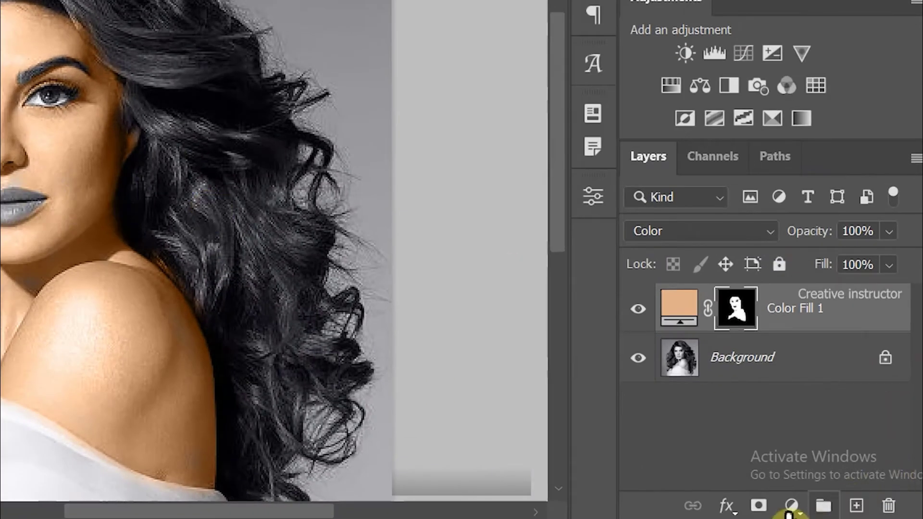
pyautogui.click(791, 508)
# Create a peach Solid Color fill layer set to C 0, M 43, Y 37, K 0
pyautogui.click(831, 81)
pyautogui.click(737, 135)
pyautogui.write('0')
pyautogui.click(743, 167)
pyautogui.write('43')
pyautogui.doubleClick(736, 200)
pyautogui.write('37')
pyautogui.press('Tab')
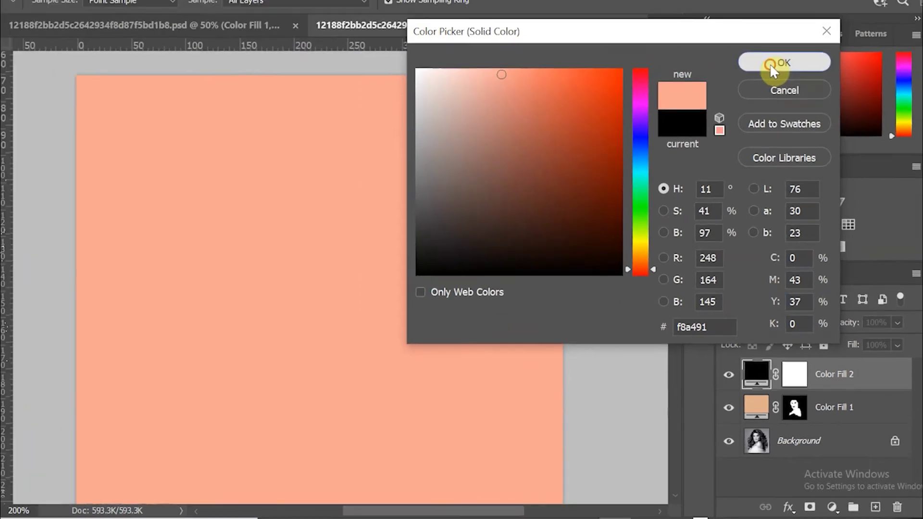
pyautogui.click(768, 64)
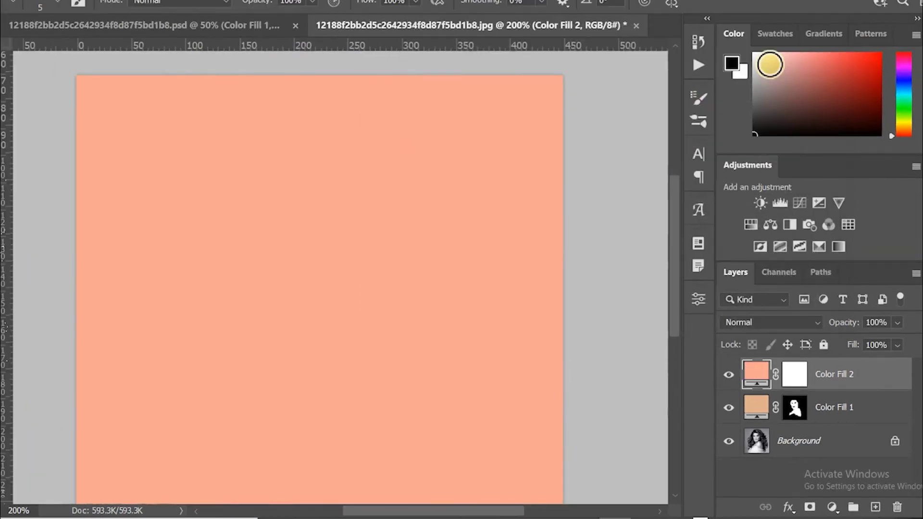
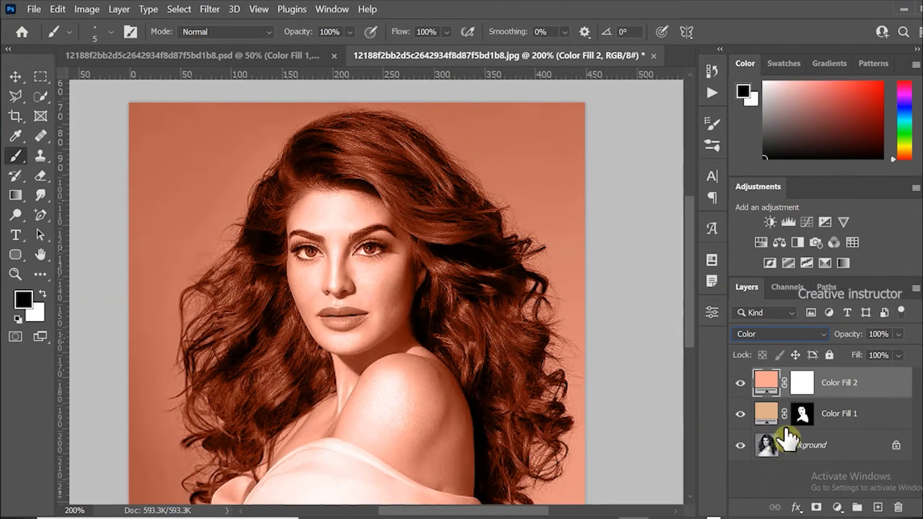
# Invert the Color Fill 2 mask to black so its tint is hidden everywhere
pyautogui.click(802, 382)
pyautogui.click(86, 9)
pyautogui.moveTo(101, 48)
pyautogui.click(292, 213)
# Set the foreground painting colour to pure white
pyautogui.click(23, 301)
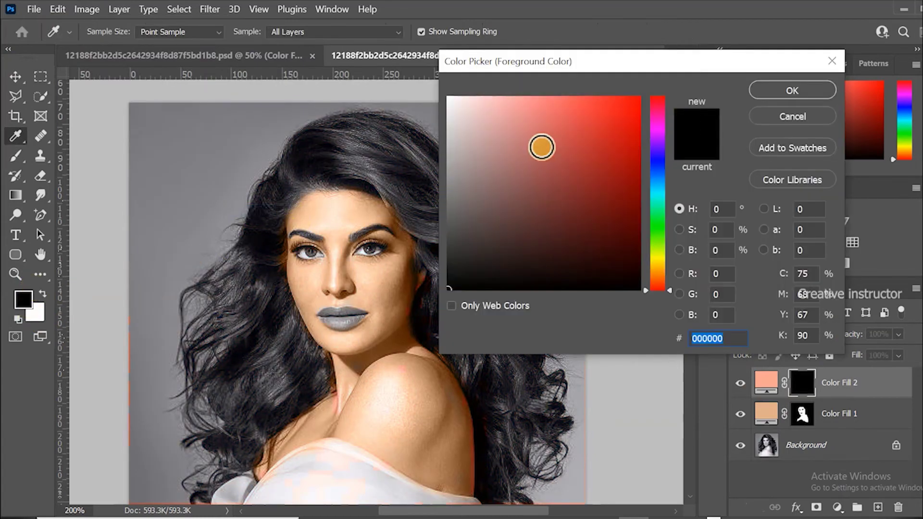
pyautogui.moveTo(542, 146); pyautogui.dragTo(441, 85)
pyautogui.click(792, 90)
pyautogui.scroll(2, 346, 318)
# Brush white over the lips on the Color Fill 2 mask to reveal the pinkish-peach tint
pyautogui.moveTo(303, 352)
pyautogui.mouseDown()
pyautogui.moveTo(326, 340)
pyautogui.moveTo(266, 336)
pyautogui.moveTo(278, 353)
pyautogui.moveTo(313, 358)
pyautogui.mouseUp()
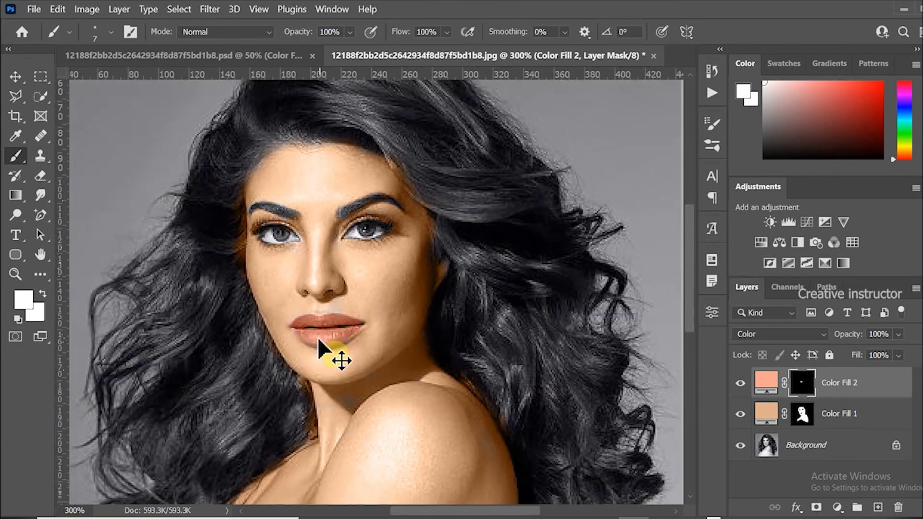
pyautogui.scroll(-1, 341, 358)
pyautogui.scroll(-1, 332, 329)
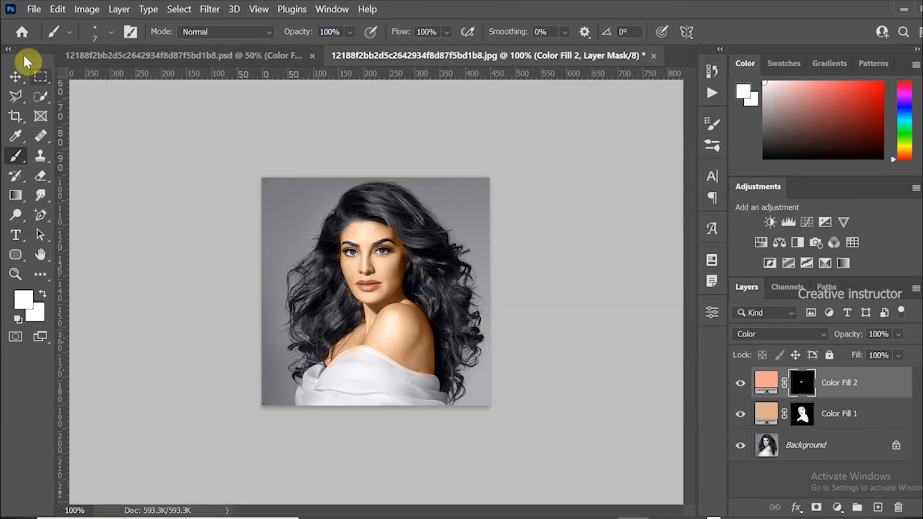